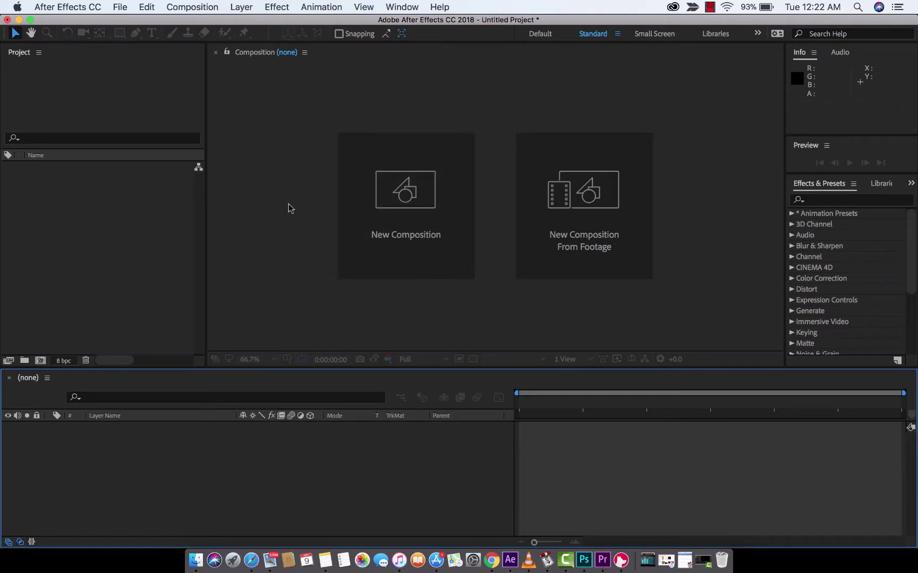
# Create a new HDTV 1080 24 composition with a black background and a duration of 0:00:05:00.
pyautogui.click(396, 197)
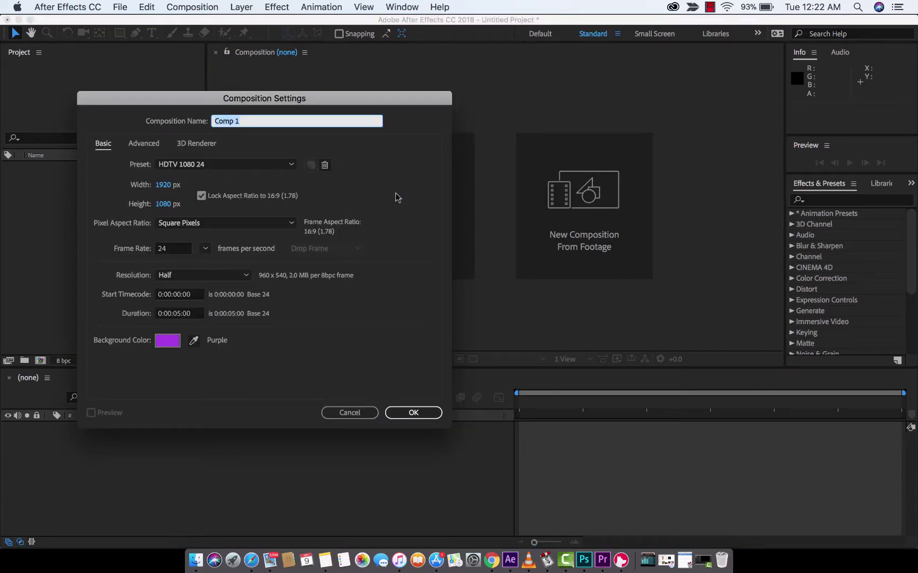
pyautogui.click(160, 343)
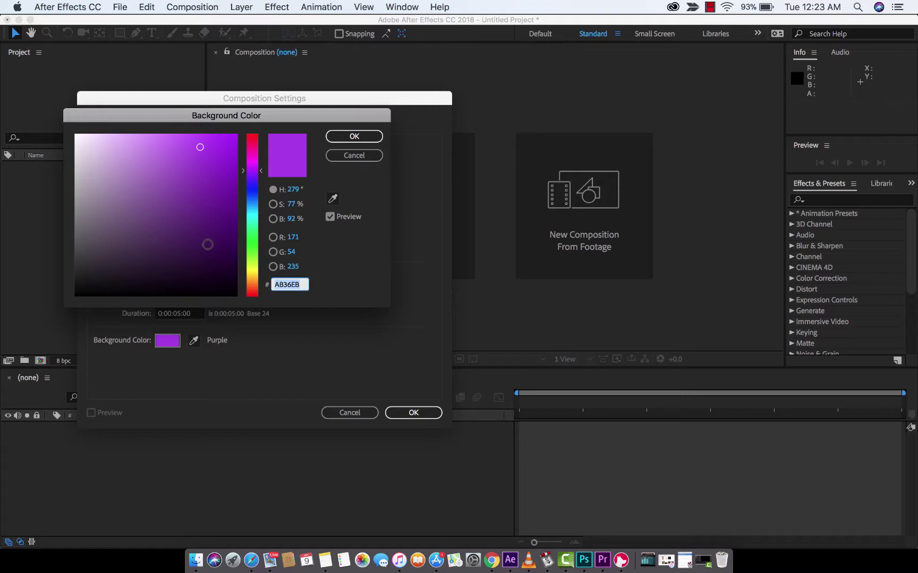
pyautogui.moveTo(207, 244)
pyautogui.mouseDown()
pyautogui.moveTo(236, 266)
pyautogui.moveTo(249, 307)
pyautogui.mouseUp()
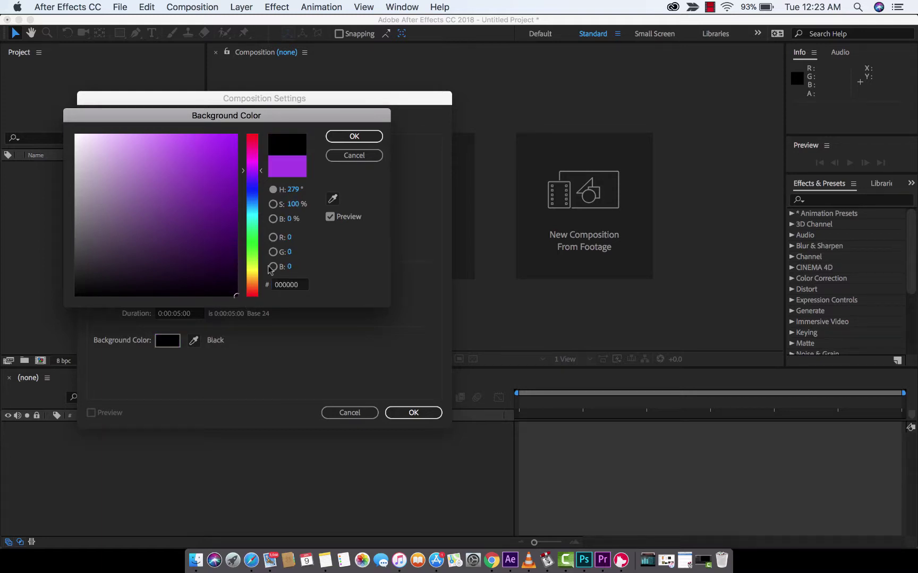
pyautogui.click(354, 137)
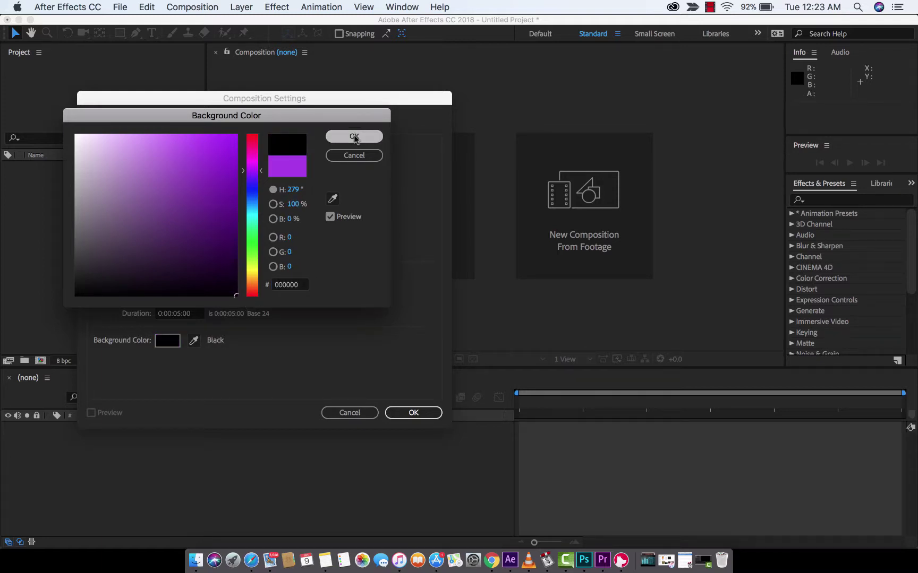
pyautogui.click(354, 137)
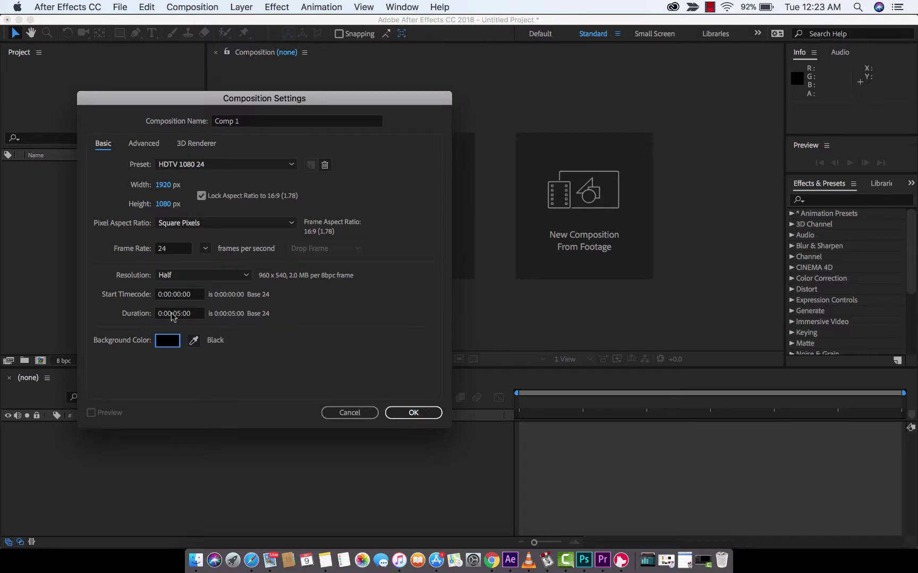
pyautogui.click(418, 412)
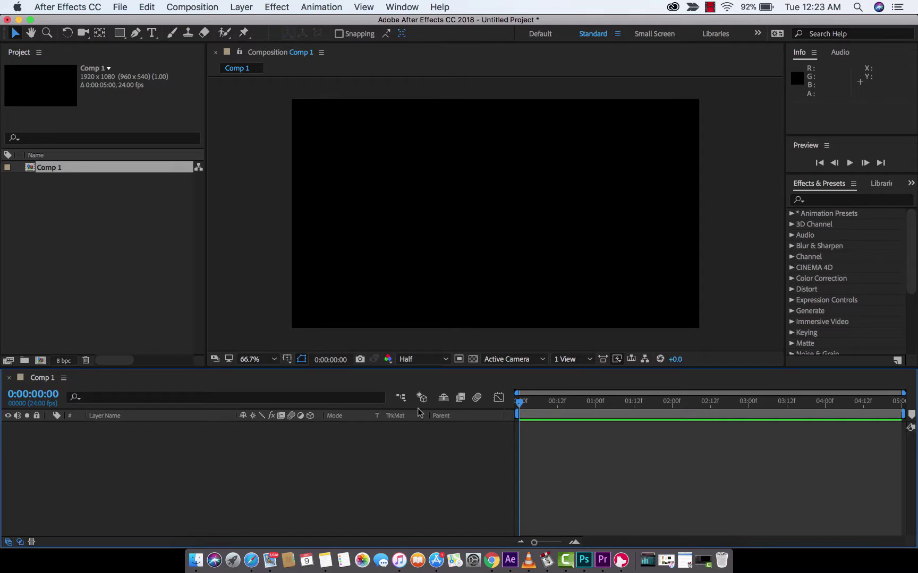
# Add a text layer reading "Featuring" to the composition.
pyautogui.click(152, 34)
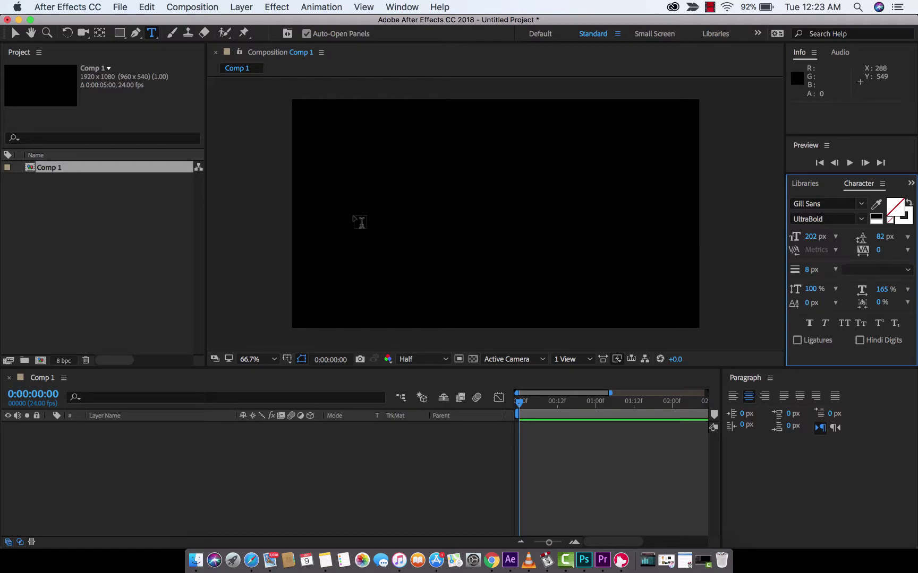
pyautogui.click(353, 222)
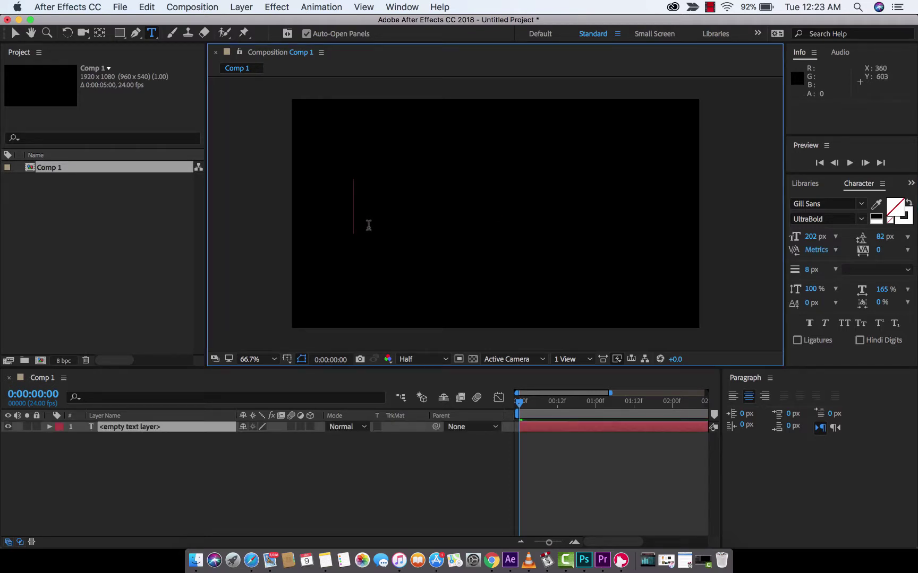
pyautogui.write('Featuring')
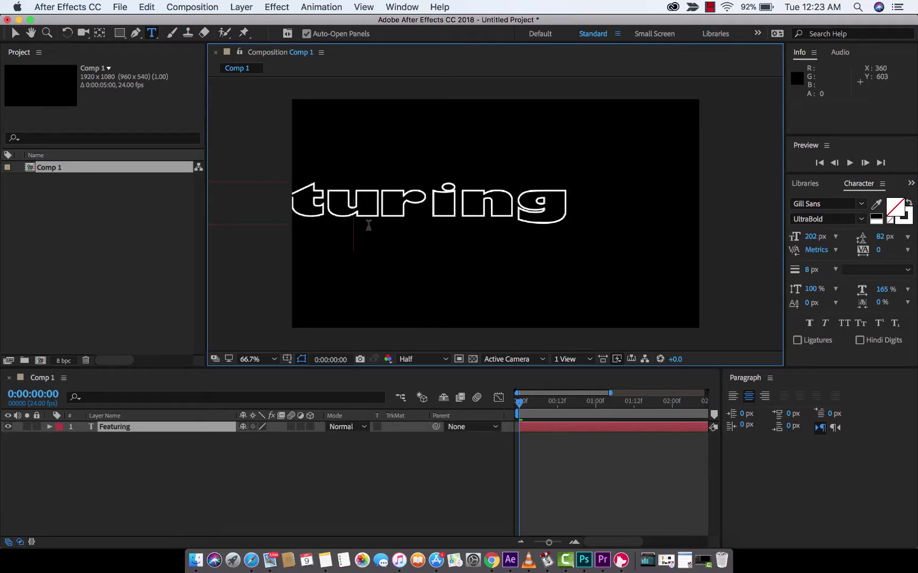
pyautogui.press('Return')
pyautogui.write('C')
pyautogui.press('BackSpace')
pyautogui.click(15, 33)
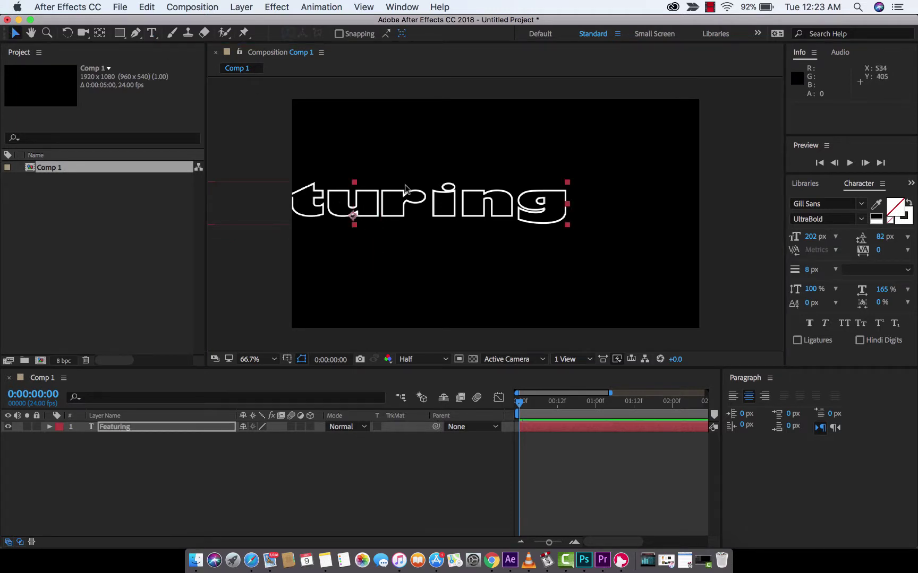
# Set the Featuring text's font size to 163 px and position it near the middle of the frame.
pyautogui.moveTo(400, 210); pyautogui.dragTo(543, 208)
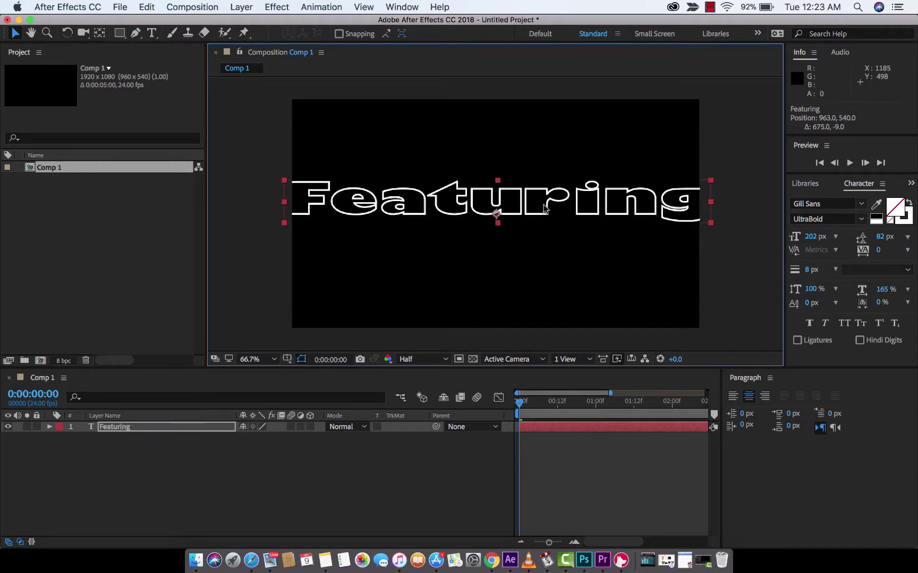
pyautogui.click(811, 237)
pyautogui.moveTo(811, 237); pyautogui.dragTo(794, 239)
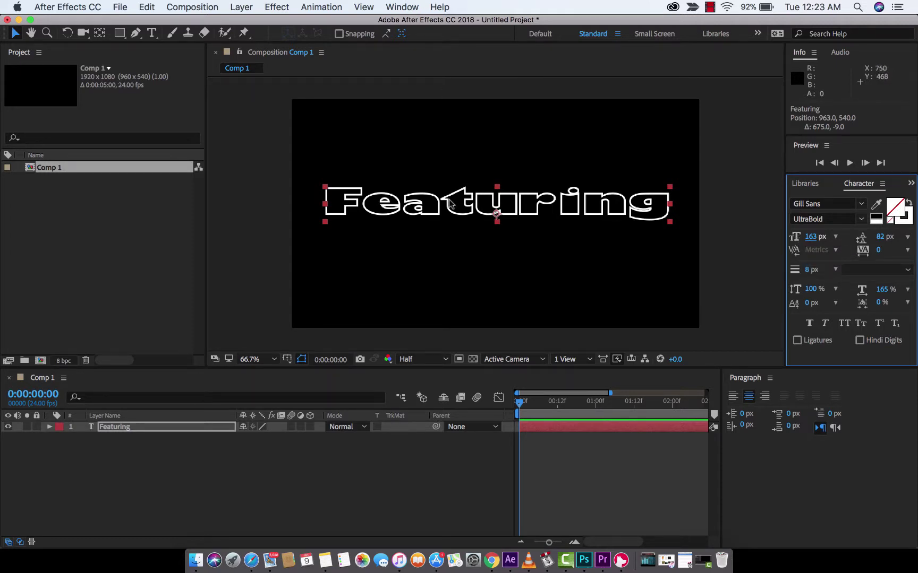
pyautogui.moveTo(448, 199); pyautogui.dragTo(442, 219)
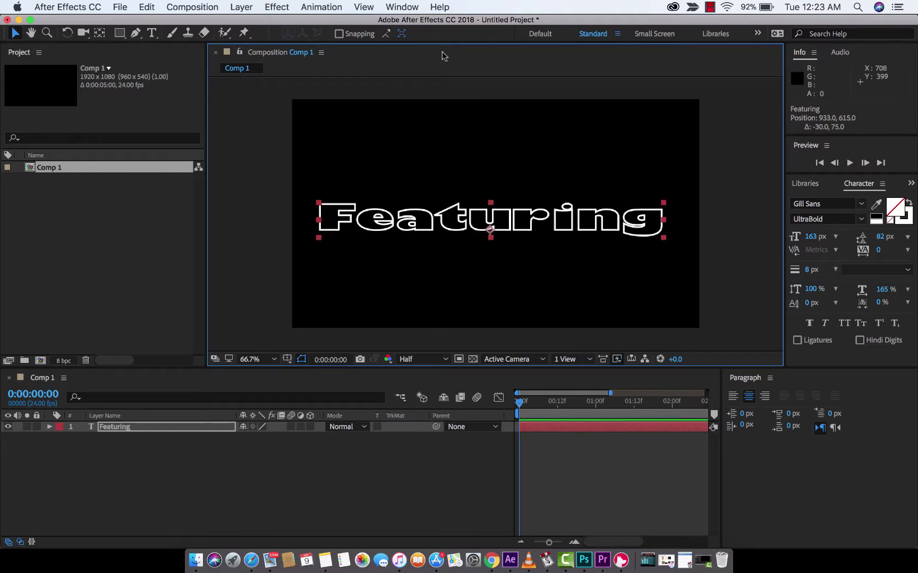
# Switch to the Text workspace and look through its character and paragraph settings.
pyautogui.click(411, 7)
pyautogui.moveTo(414, 27)
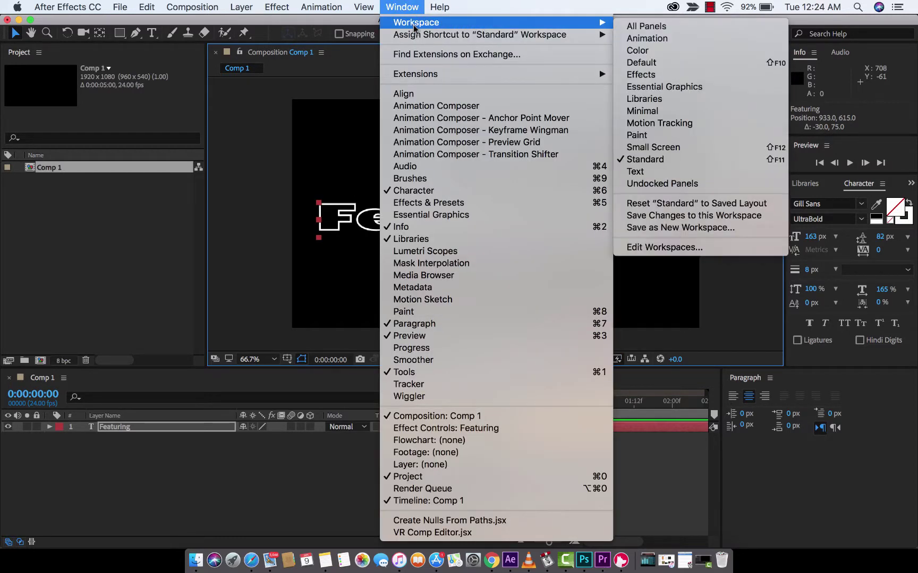
pyautogui.click(643, 164)
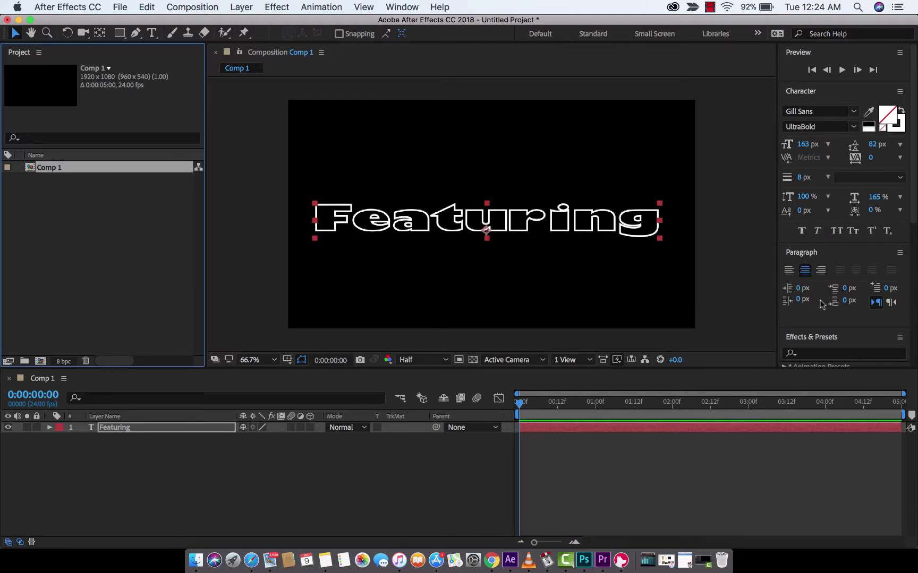
pyautogui.scroll(-5, 823, 305)
pyautogui.scroll(2, 822, 307)
pyautogui.scroll(2, 822, 285)
pyautogui.scroll(-4, 822, 285)
pyautogui.scroll(2, 818, 277)
# Give the Featuring text a white fill without stroke, change its font to Helvetica Neue Condensed Bold, and nudge it slightly upward.
pyautogui.click(901, 112)
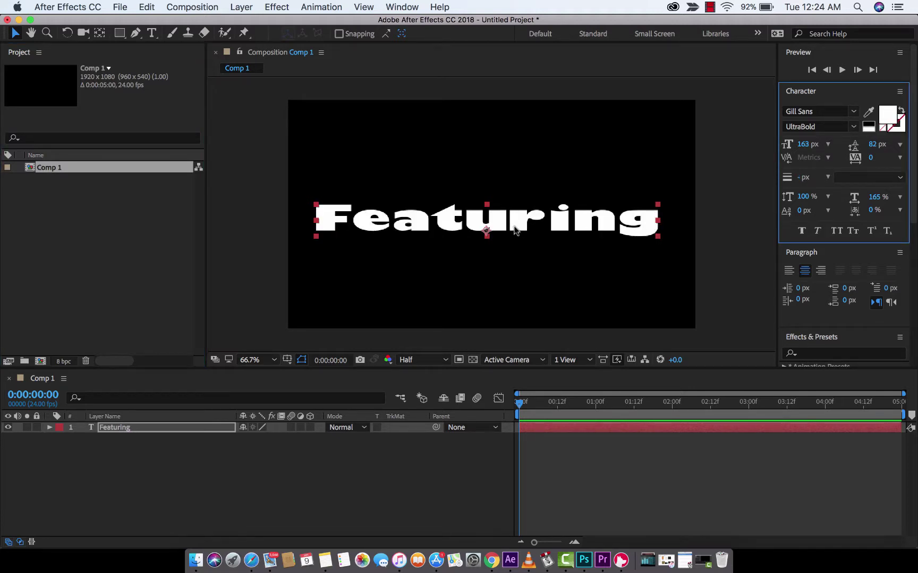
pyautogui.click(853, 111)
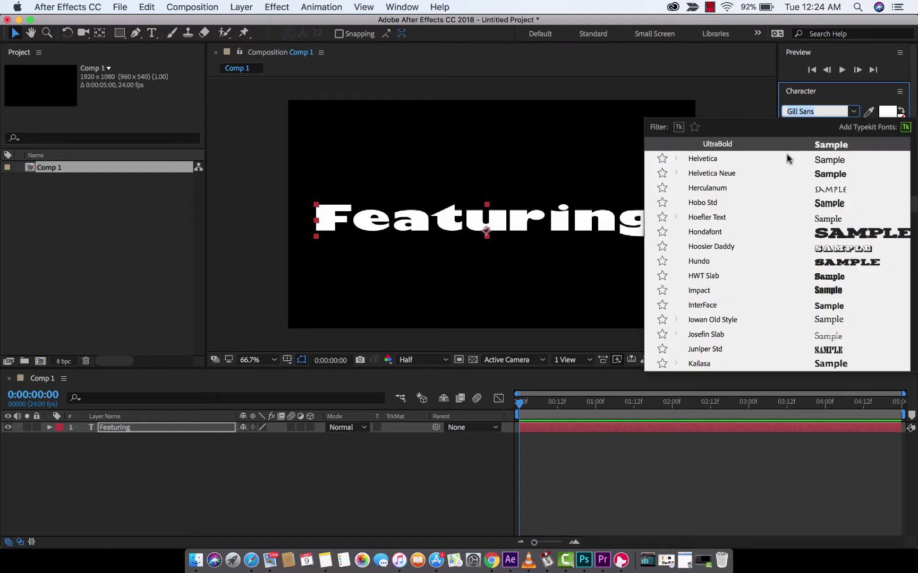
pyautogui.click(705, 173)
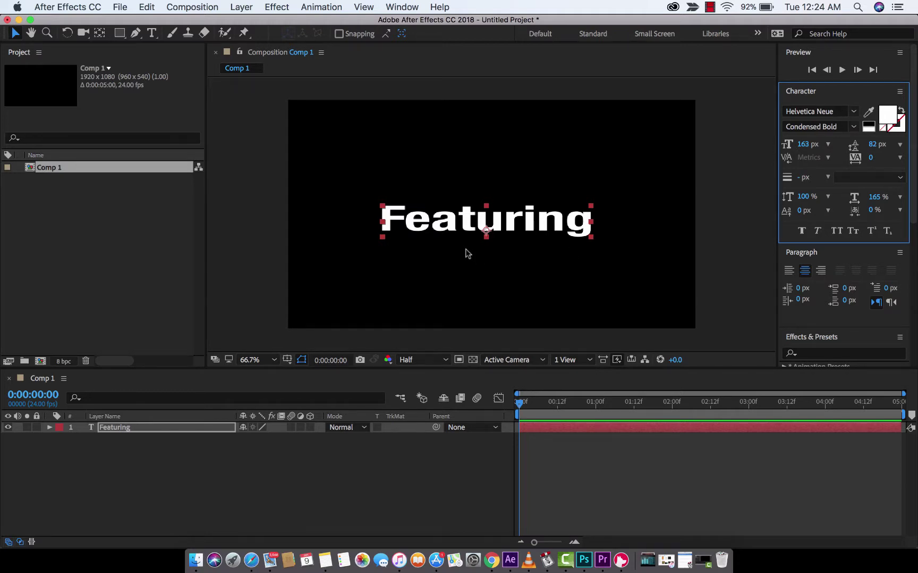
pyautogui.moveTo(447, 230)
pyautogui.mouseDown()
pyautogui.moveTo(438, 227)
pyautogui.moveTo(446, 226)
pyautogui.mouseUp()
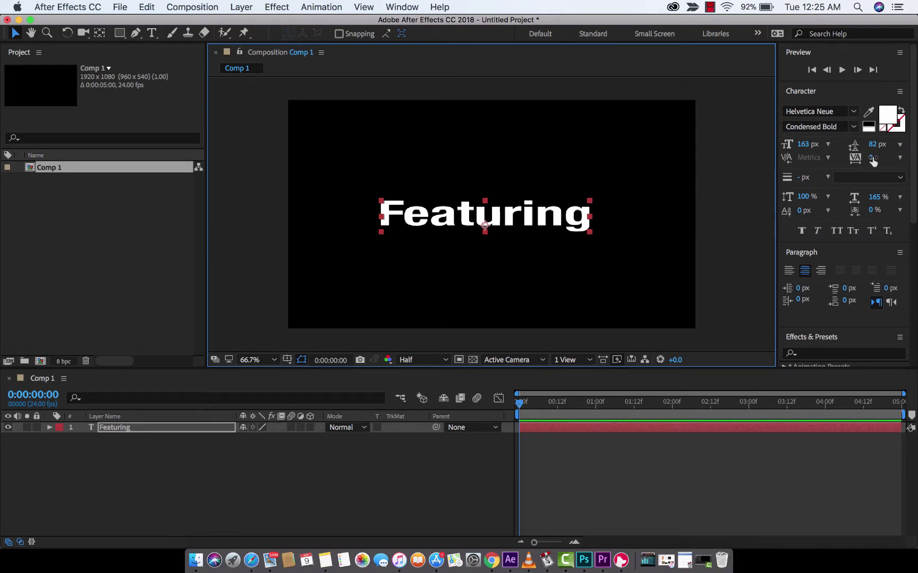
# Set the tracking of the Featuring text to -25.
pyautogui.moveTo(872, 160); pyautogui.dragTo(914, 172)
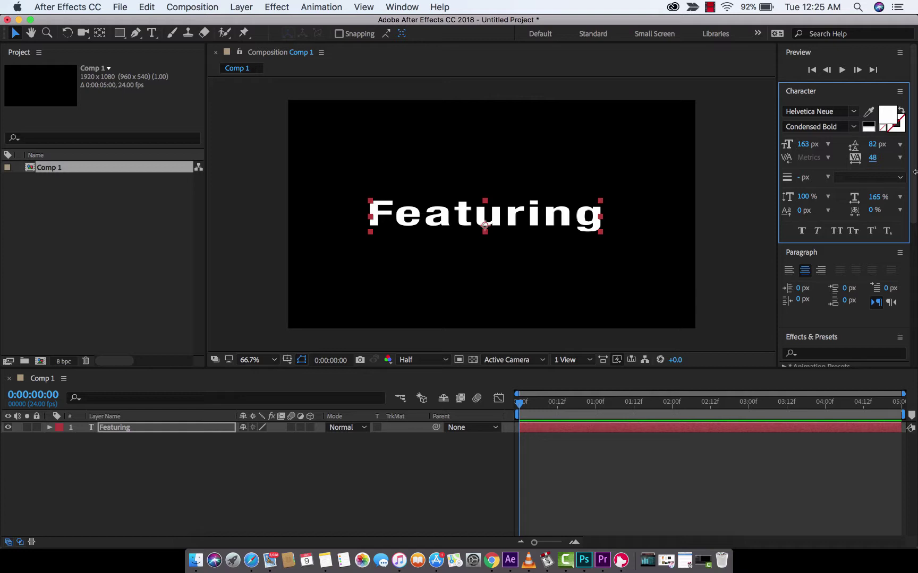
pyautogui.click(899, 158)
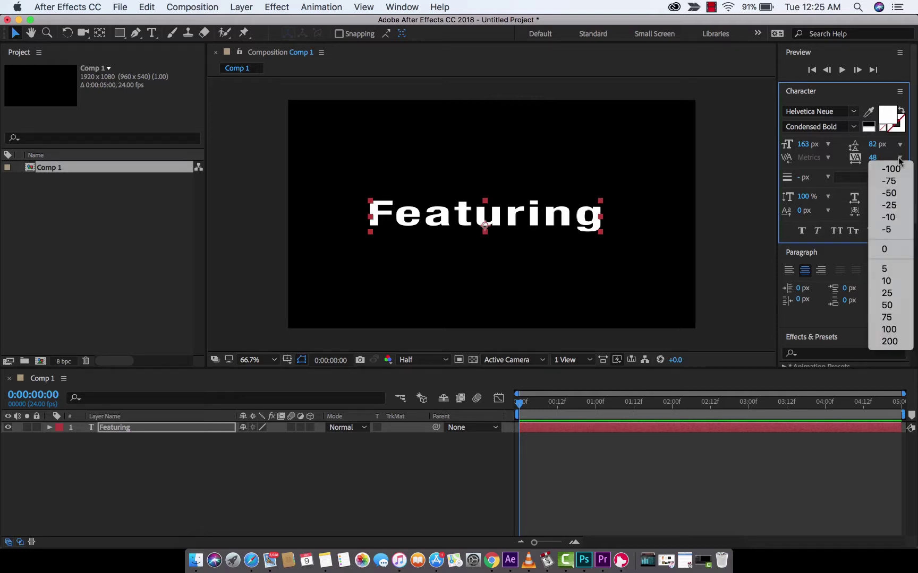
pyautogui.click(899, 160)
pyautogui.moveTo(874, 158); pyautogui.dragTo(838, 170)
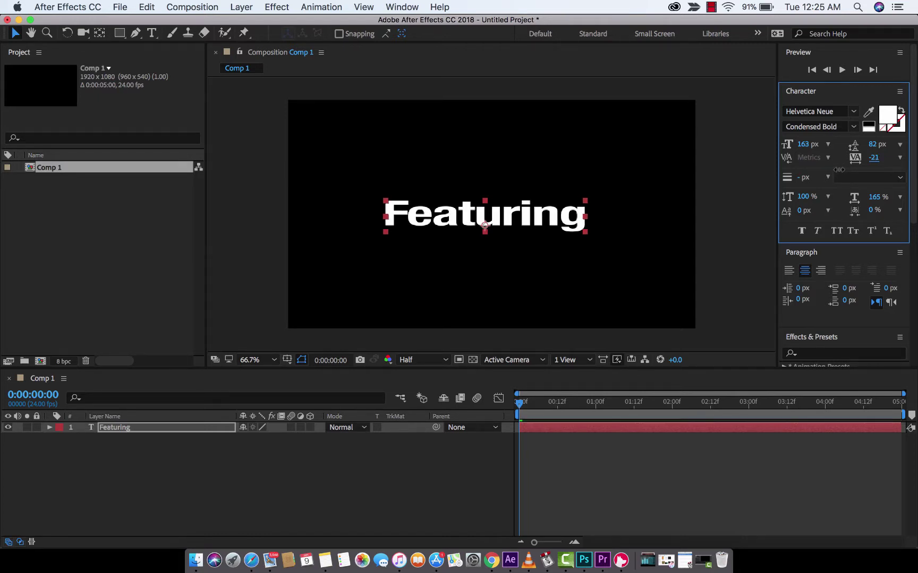
pyautogui.moveTo(837, 171); pyautogui.dragTo(837, 171)
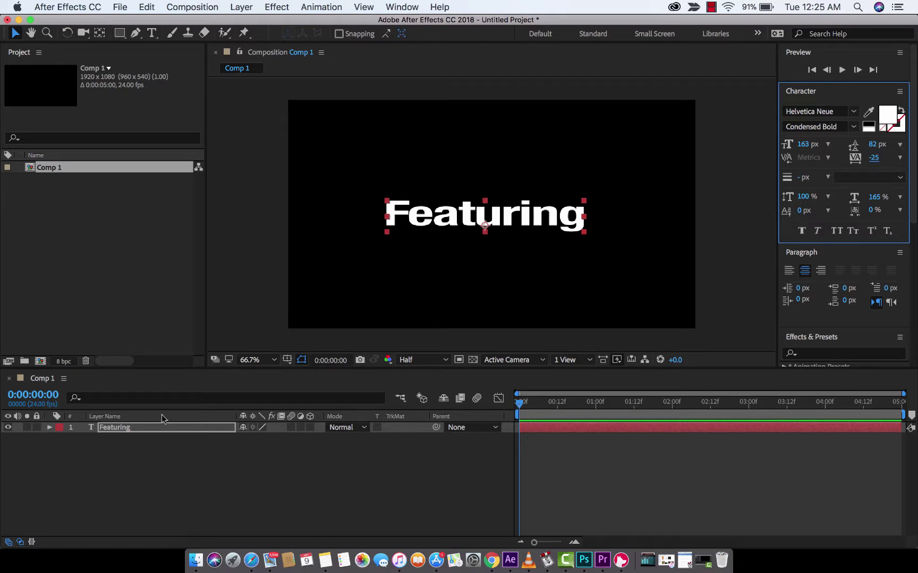
# Add a Tracking text animator to the Featuring layer.
pyautogui.click(122, 434)
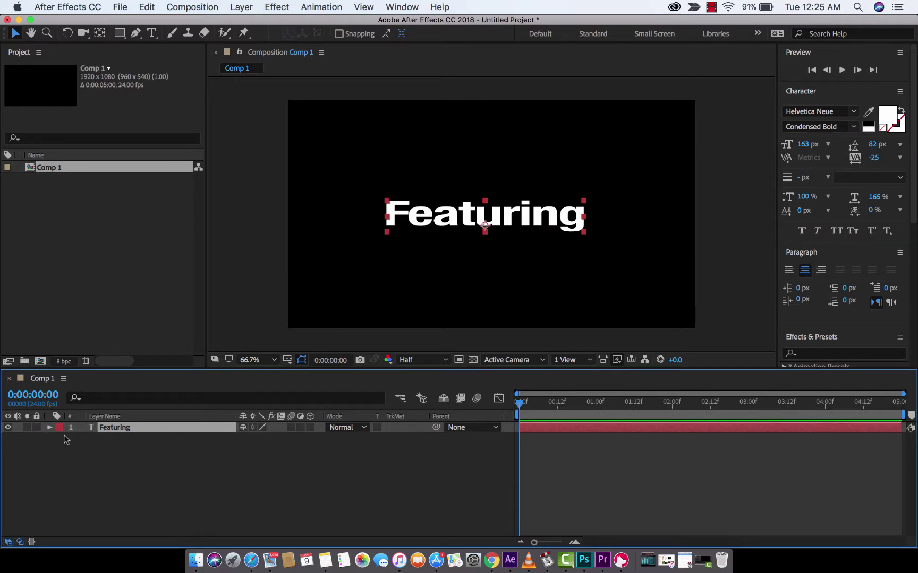
pyautogui.click(49, 428)
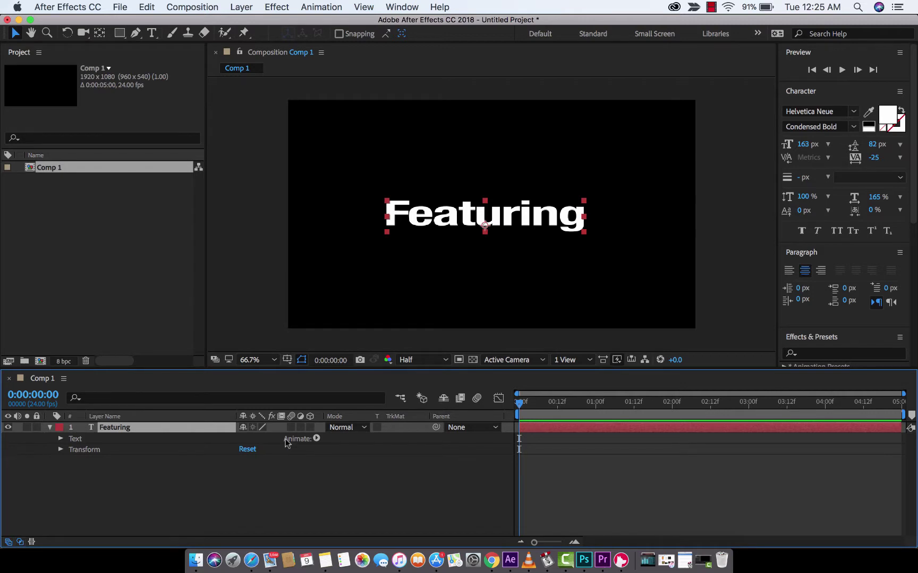
pyautogui.click(317, 440)
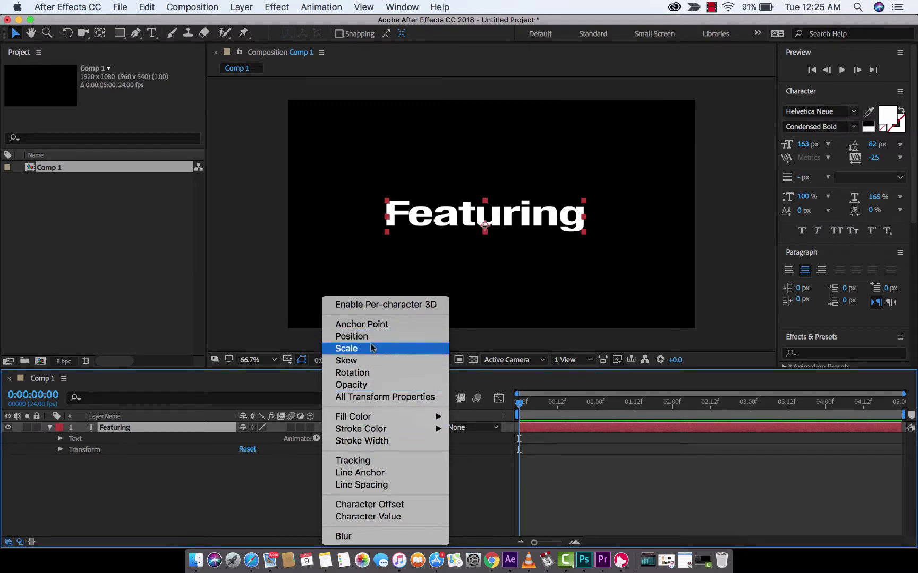
pyautogui.moveTo(372, 416)
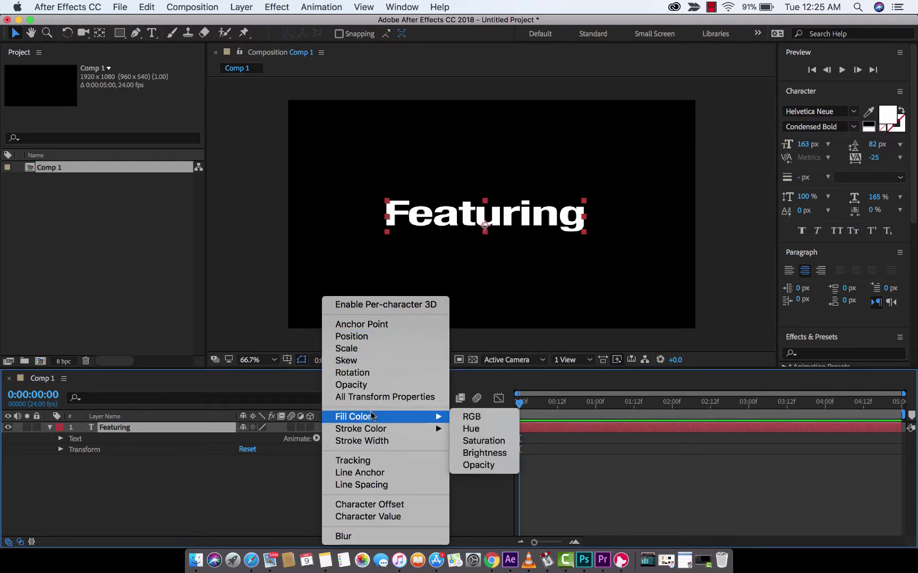
pyautogui.click(373, 462)
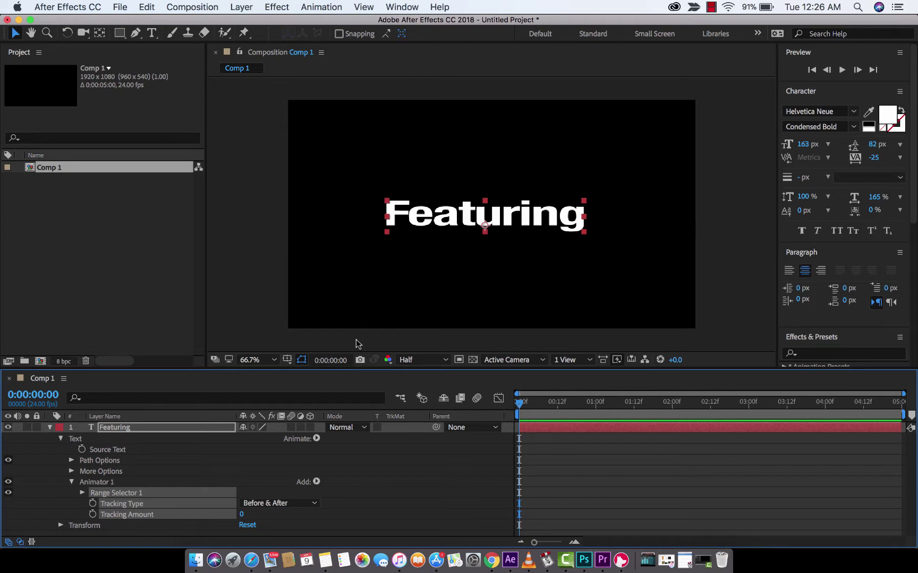
# Keyframe the animator's tracking from an amount of 0 at 0:00:00:00 to 40 at 0:00:01:00.
pyautogui.click(93, 514)
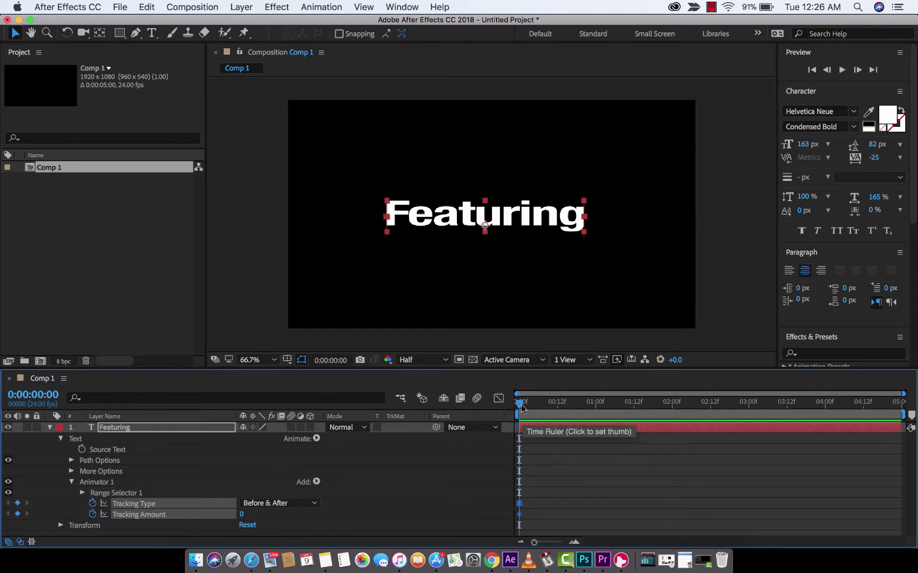
pyautogui.moveTo(519, 403); pyautogui.dragTo(595, 407)
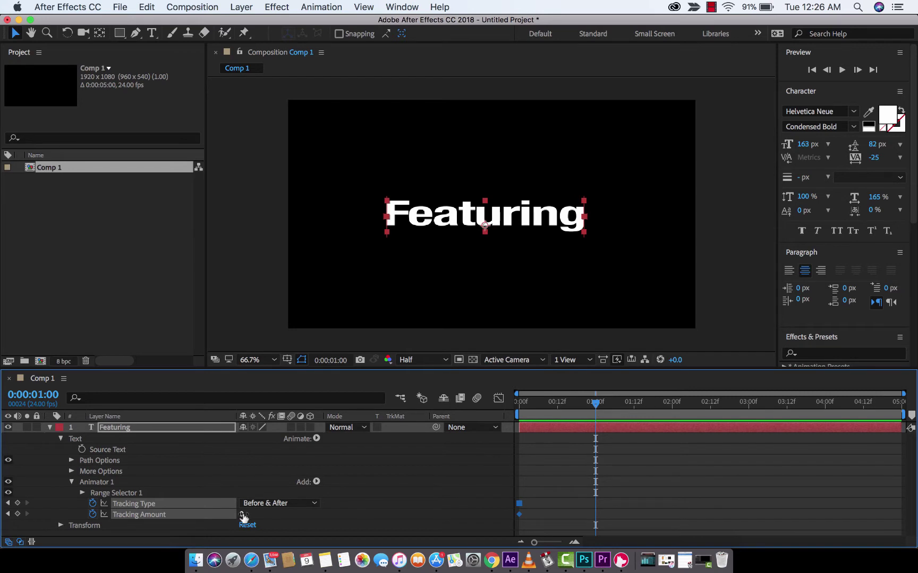
pyautogui.moveTo(243, 516); pyautogui.dragTo(267, 514)
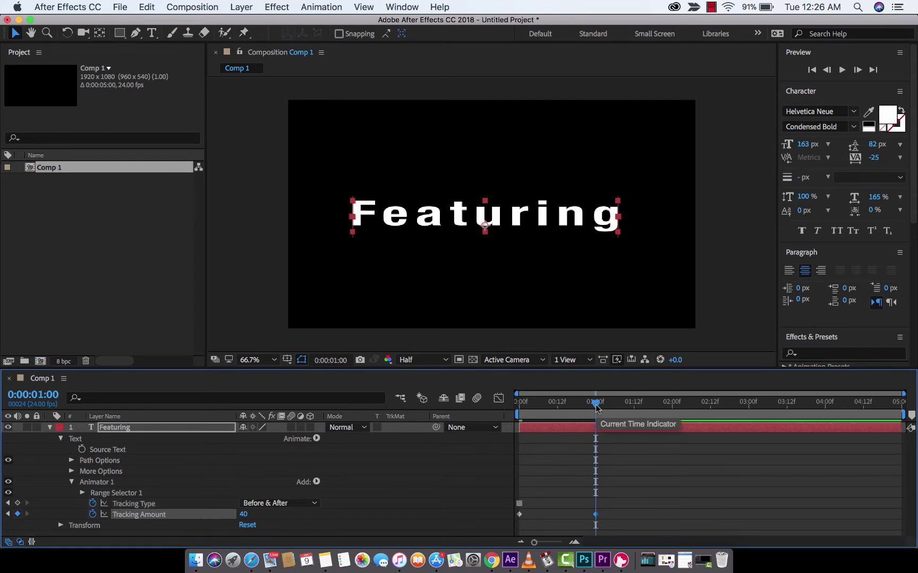
# Play the tracking animation from the start in an enlarged composition view, and restore the normal layout.
pyautogui.moveTo(596, 406); pyautogui.dragTo(467, 404)
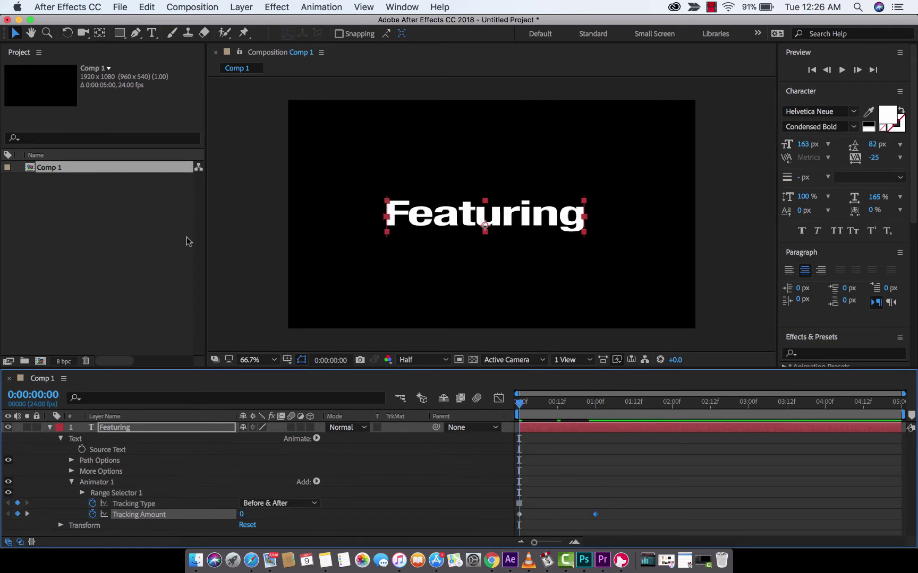
pyautogui.click(239, 251)
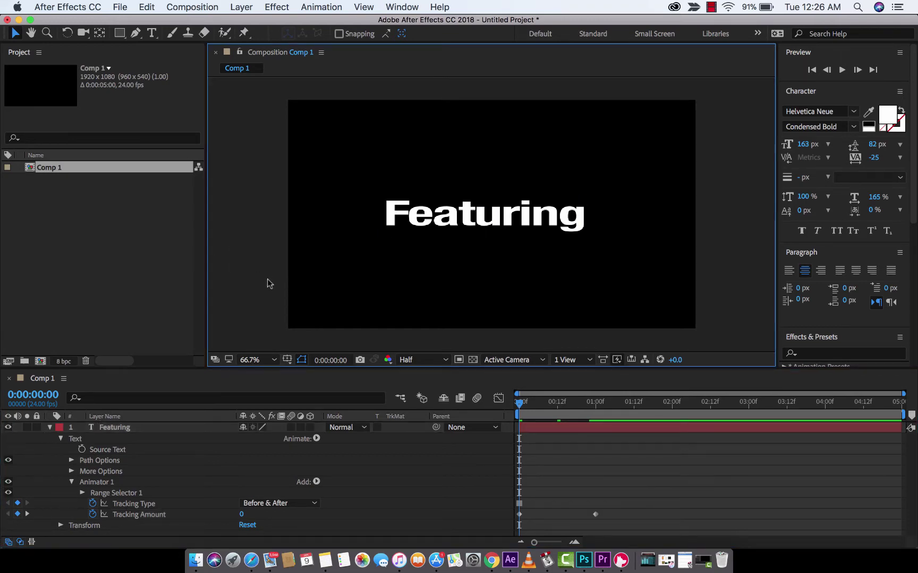
pyautogui.press('`')
pyautogui.press('space')
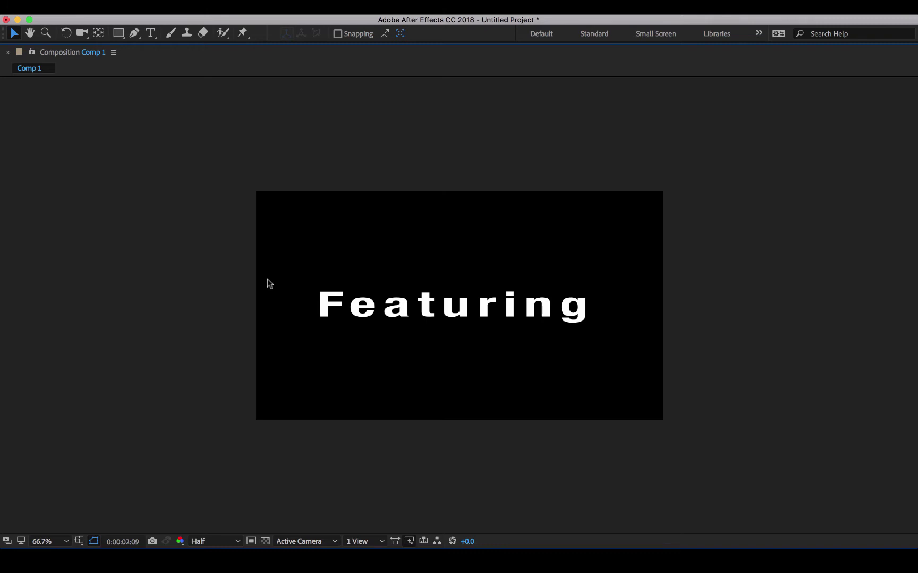
pyautogui.press('`')
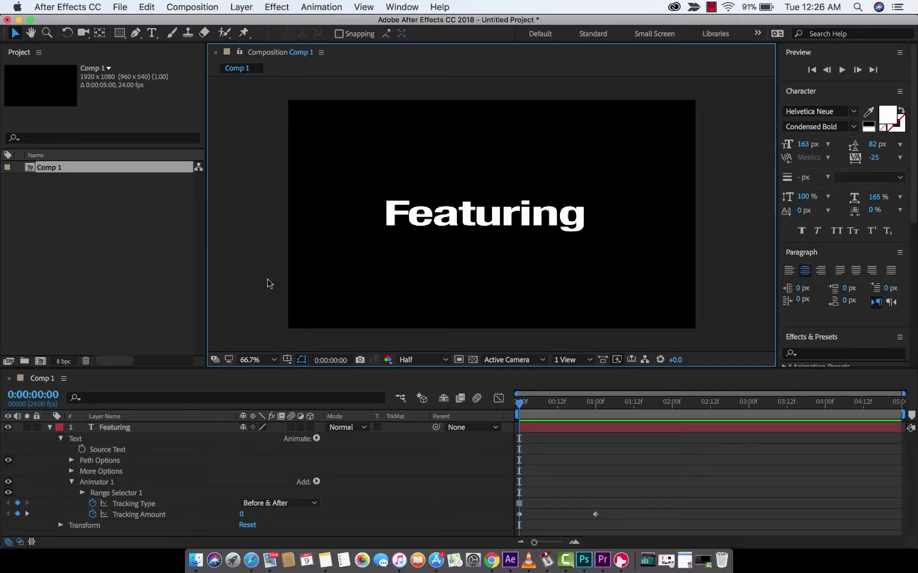